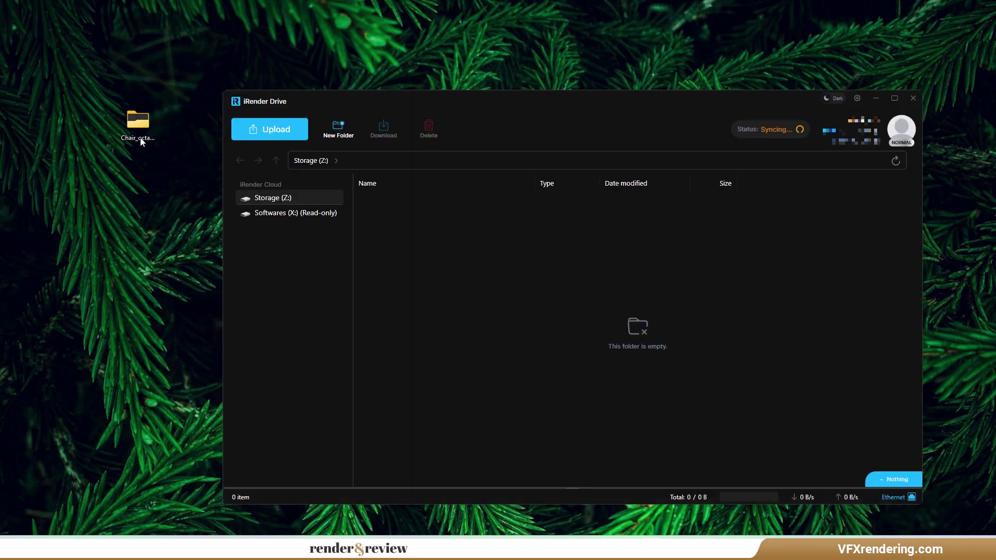
# Drag the Chair_octane_FHD folder onto Storage (Z:) to upload it to iRender Drive.
pyautogui.moveTo(138, 128); pyautogui.dragTo(279, 210)
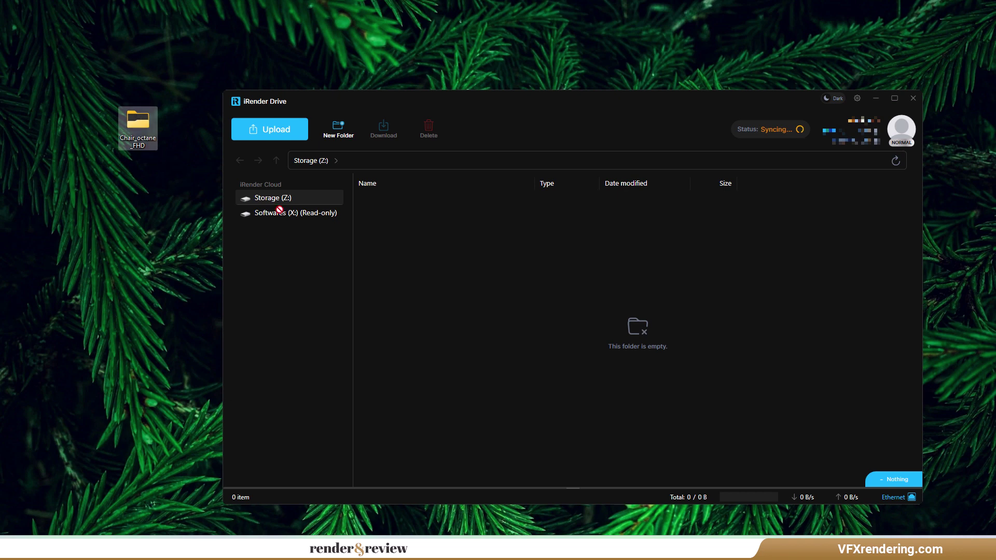
pyautogui.moveTo(450, 251); pyautogui.dragTo(450, 251)
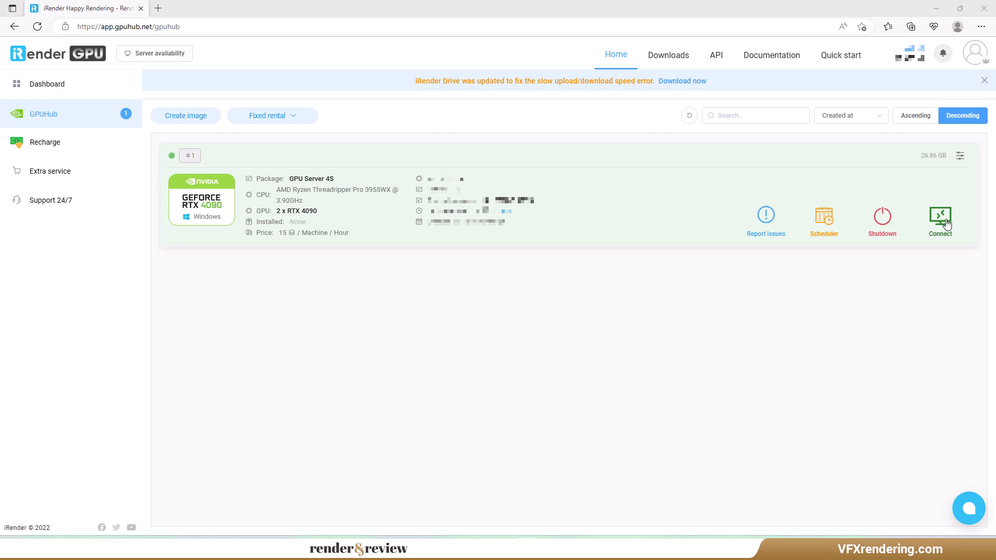
# Connect to the GPU Server 4S machine and dismiss the remote desktop's context menu.
pyautogui.click(946, 225)
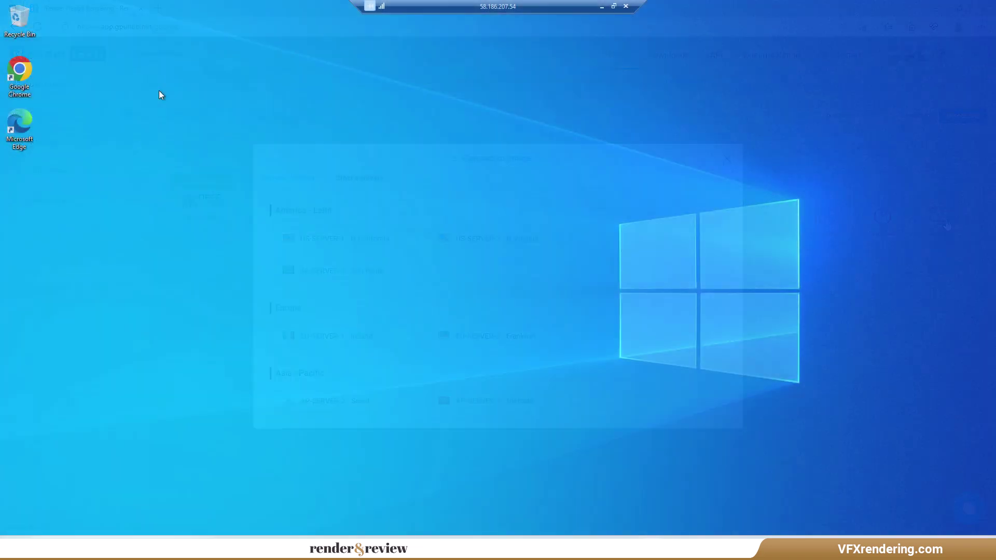
pyautogui.rightClick(159, 90)
pyautogui.click(91, 88)
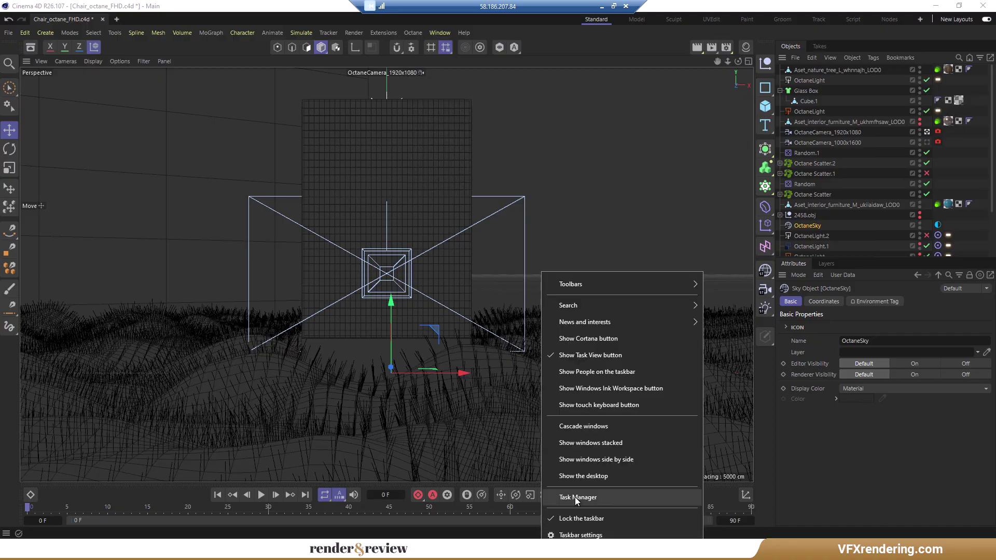
# Check GPU 0 and GPU 1 usage in Task Manager's Performance view, then minimize it.
pyautogui.click(591, 498)
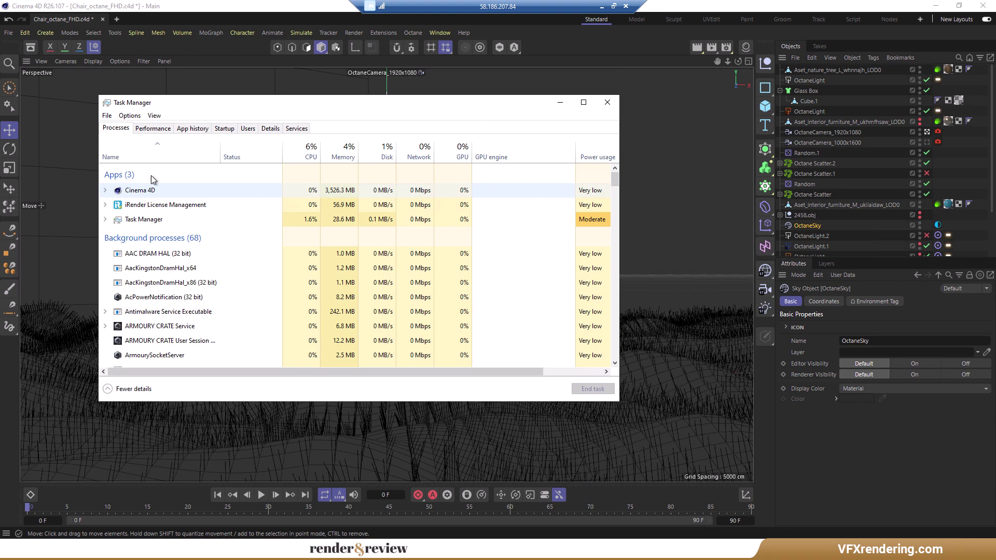
pyautogui.click(153, 130)
pyautogui.scroll(-2, 248, 253)
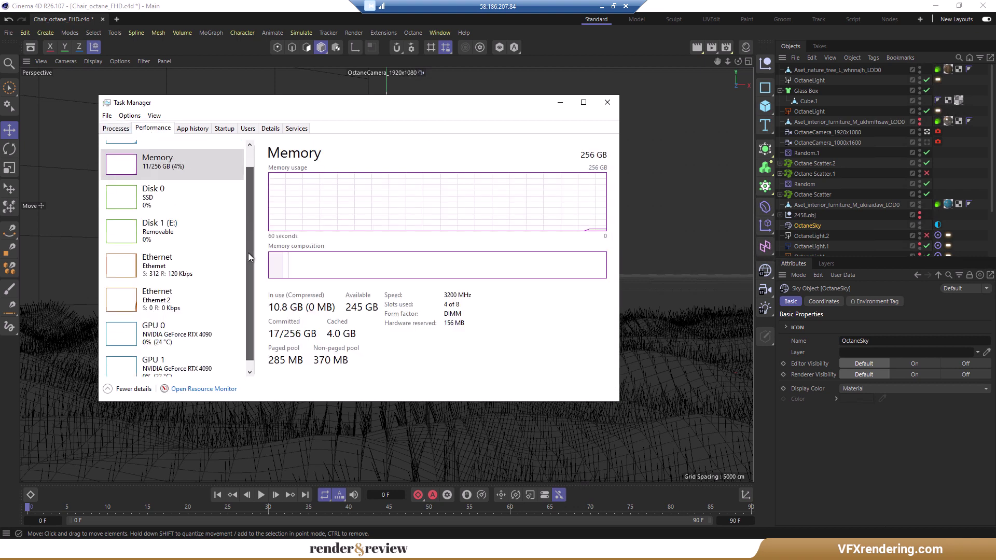
pyautogui.click(211, 343)
pyautogui.click(206, 368)
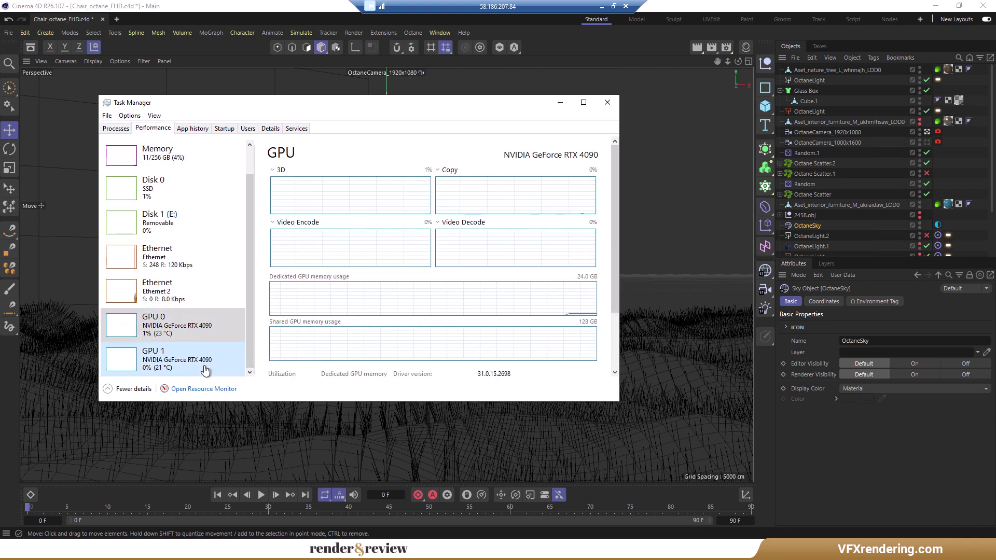
pyautogui.click(557, 105)
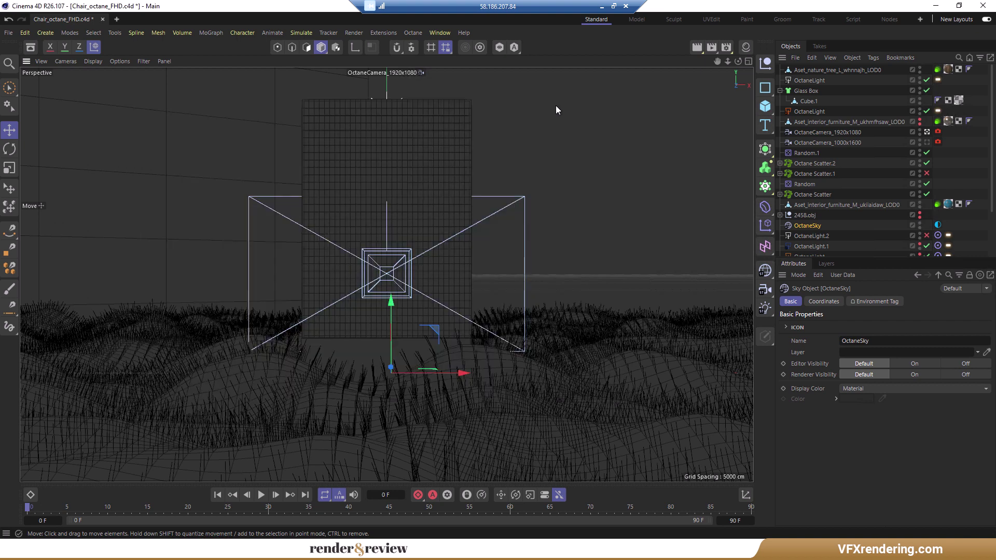
# Render the 21-frame chair animation to the Picture Viewer and play it back.
pyautogui.click(707, 47)
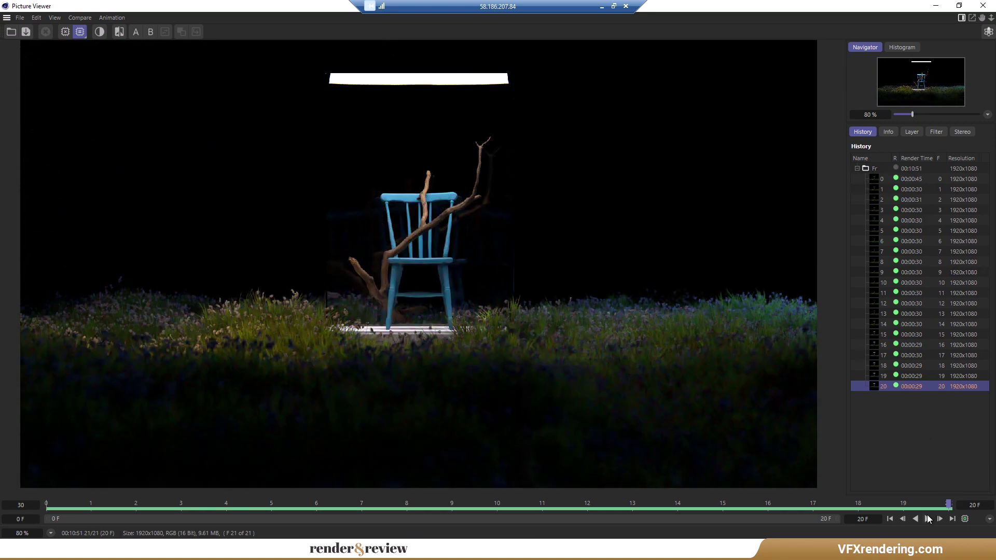
pyautogui.click(928, 519)
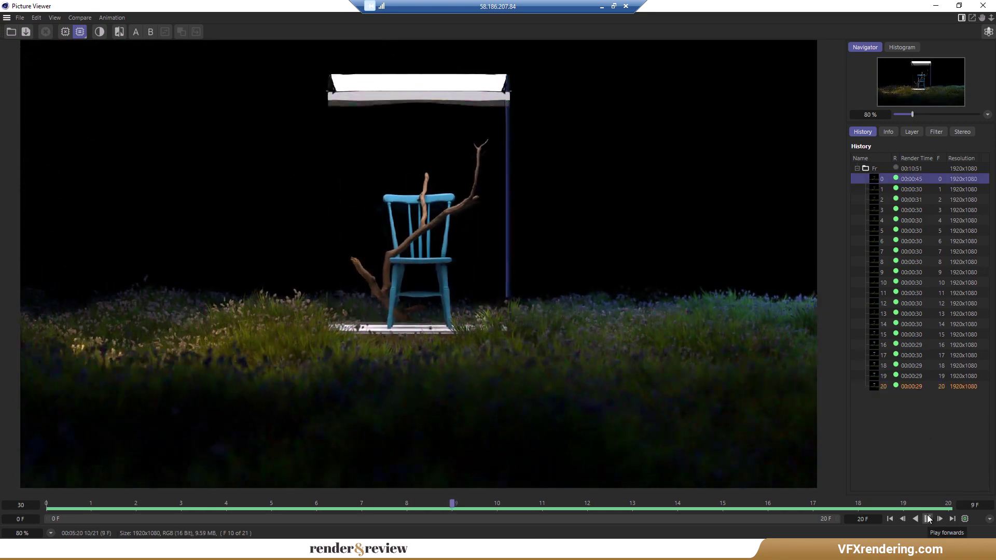
pyautogui.click(928, 519)
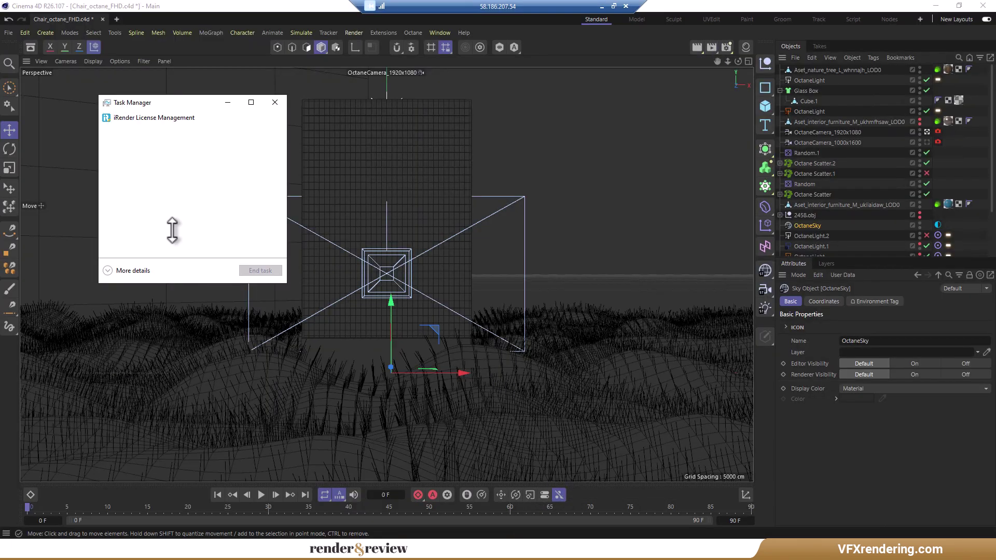
# Inspect the server's GPU usage, down to GPU 7, in Task Manager's Performance view.
pyautogui.click(117, 266)
pyautogui.click(150, 129)
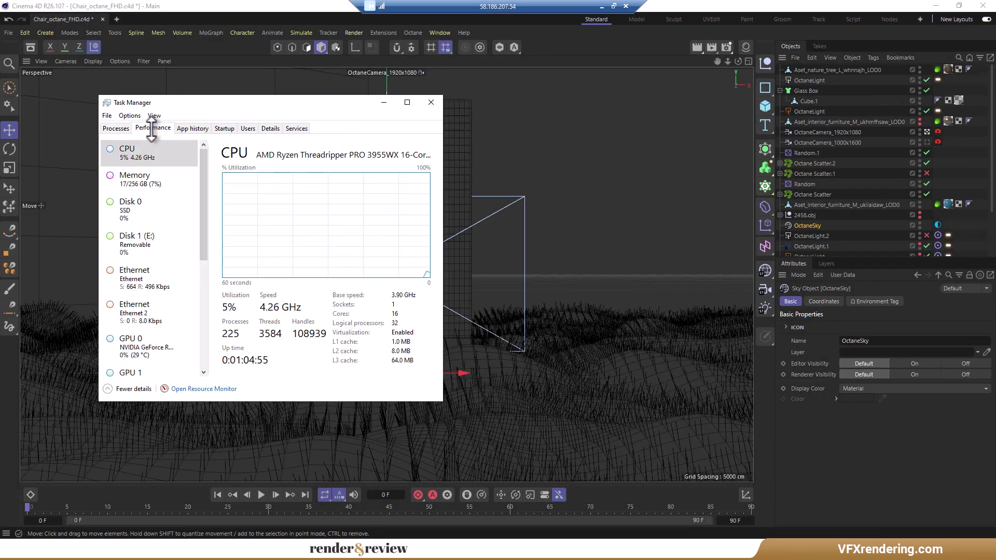
pyautogui.moveTo(255, 226)
pyautogui.mouseDown()
pyautogui.moveTo(265, 226)
pyautogui.moveTo(250, 334)
pyautogui.mouseUp()
pyautogui.click(182, 345)
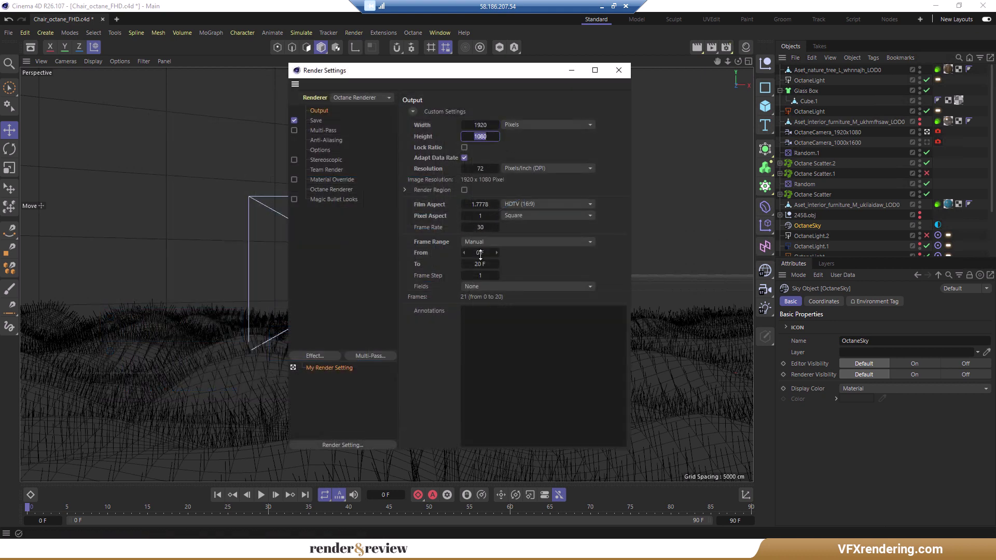
pyautogui.write('6')
# Set the render end frame to 6 and render frames 0–6 to the Picture Viewer.
pyautogui.press('Return')
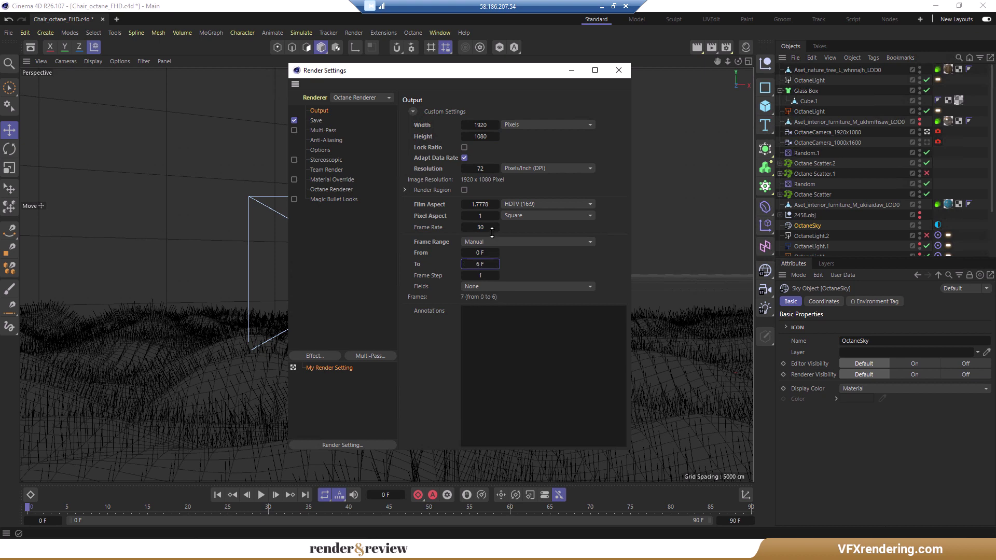
pyautogui.click(449, 321)
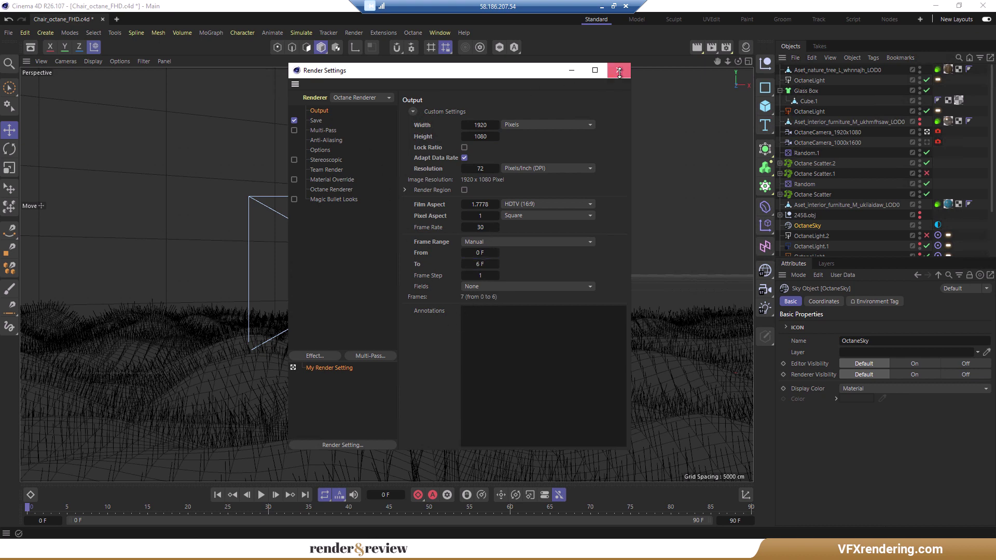
pyautogui.click(618, 70)
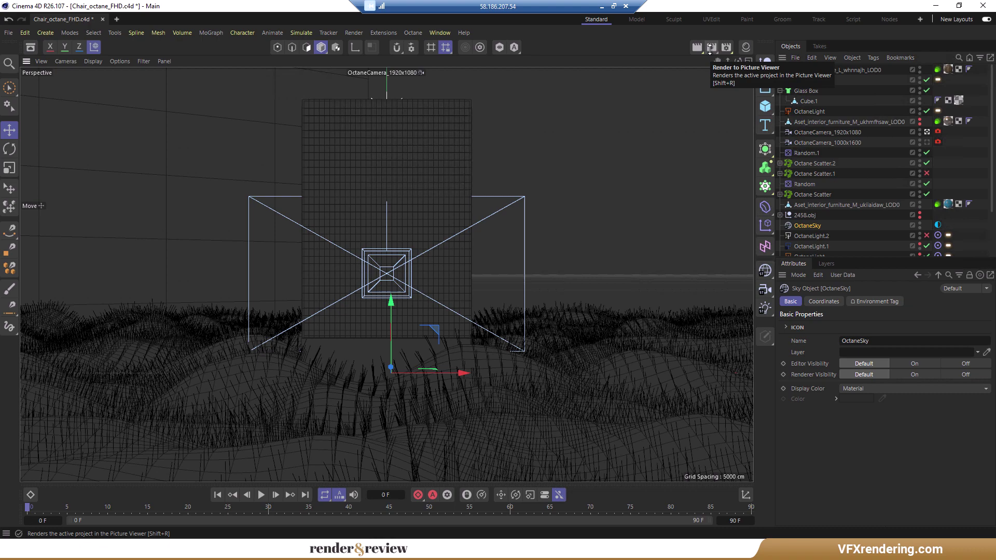
pyautogui.click(711, 50)
pyautogui.doubleClick(714, 43)
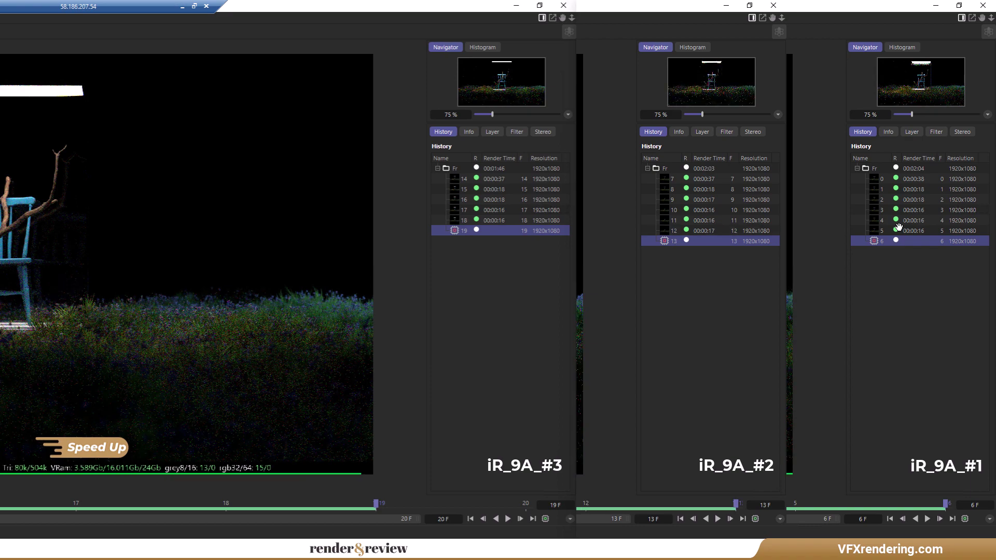
# Scrub the Picture Viewer history to check the render times of frames 7–13.
pyautogui.click(927, 517)
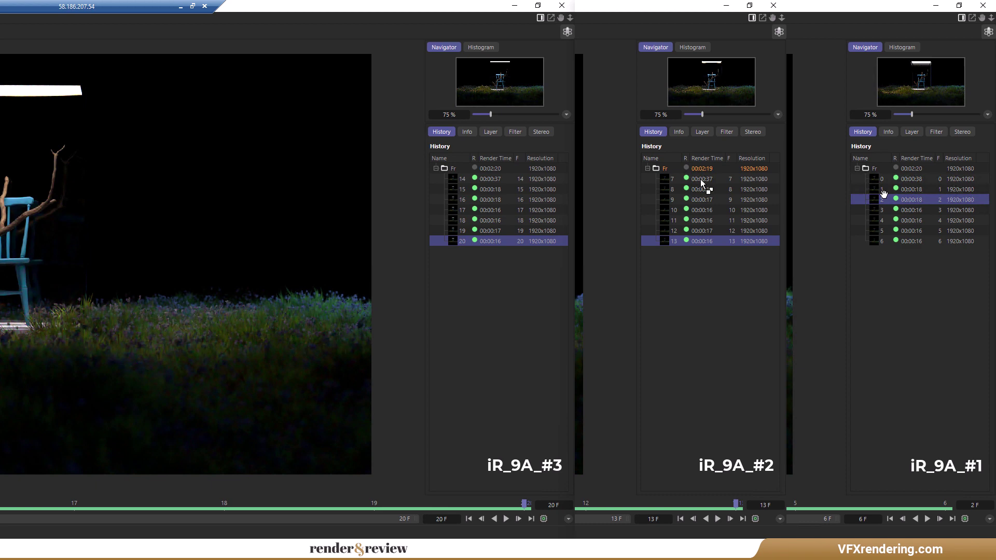
pyautogui.moveTo(700, 179); pyautogui.dragTo(702, 198)
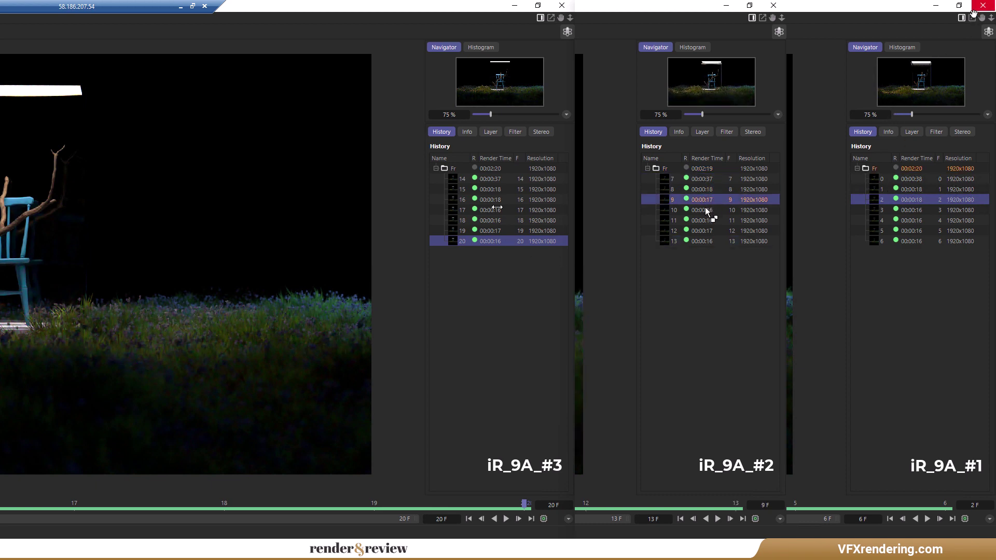
pyautogui.moveTo(705, 207); pyautogui.dragTo(701, 249)
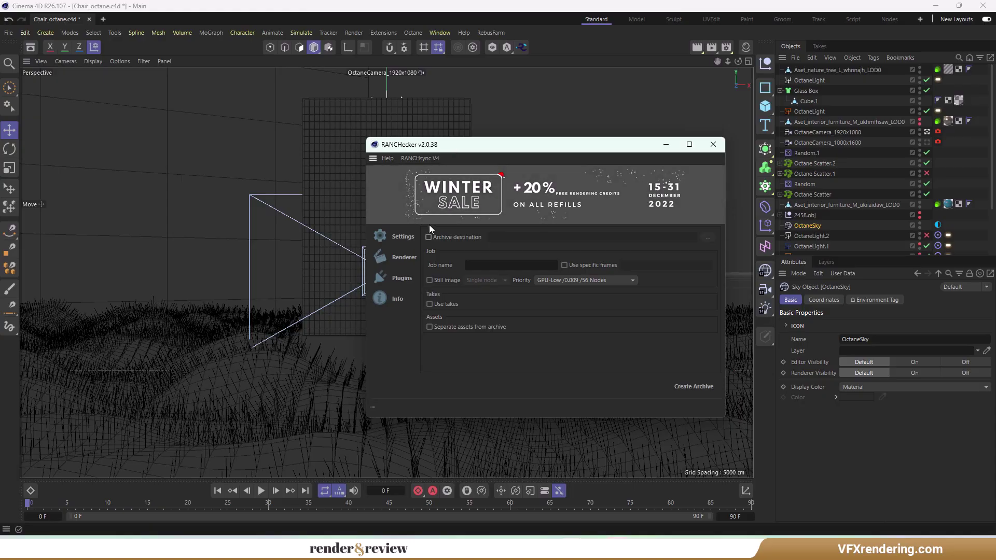
# Create the RANCHecker archive with Chair_octane_FHD as the custom destination folder.
pyautogui.click(429, 237)
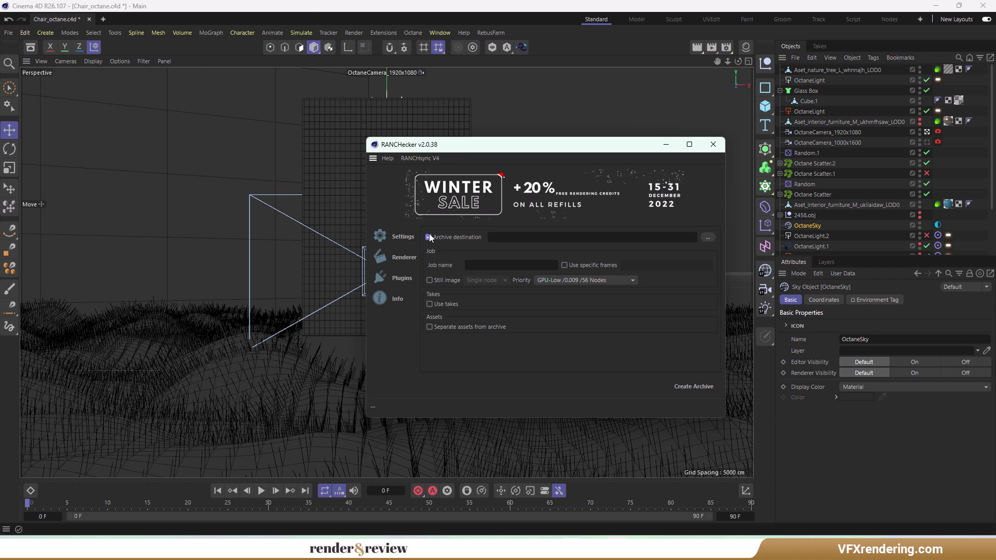
pyautogui.click(709, 239)
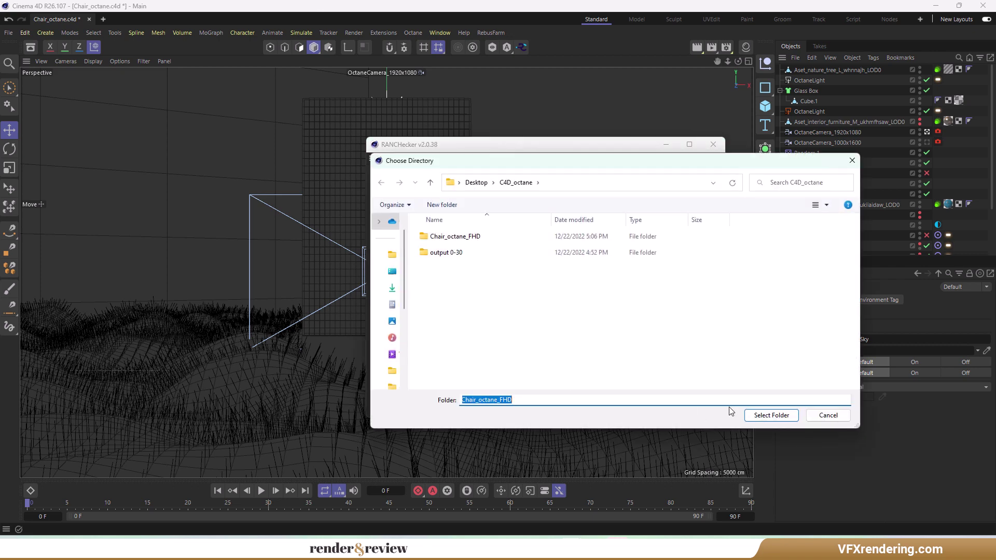
pyautogui.click(779, 414)
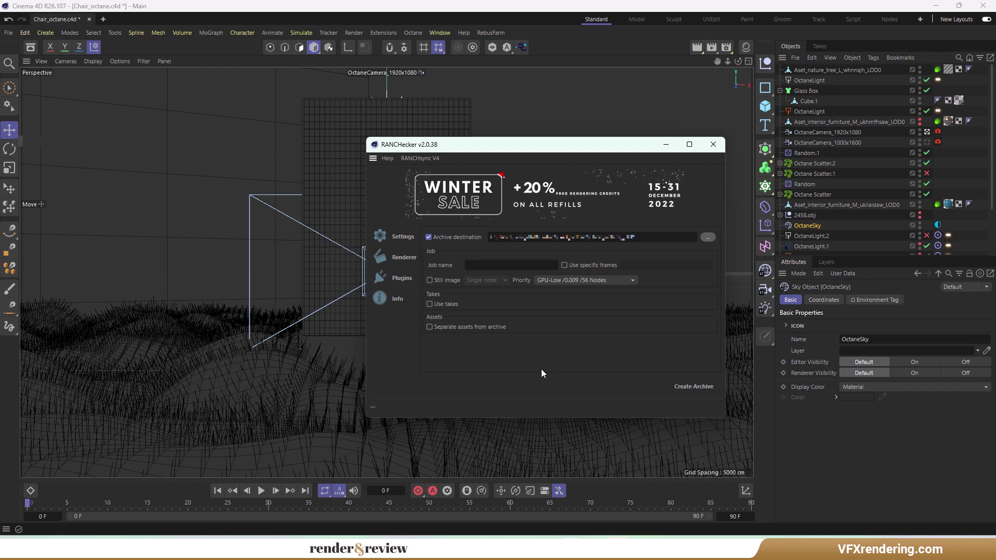
pyautogui.click(689, 386)
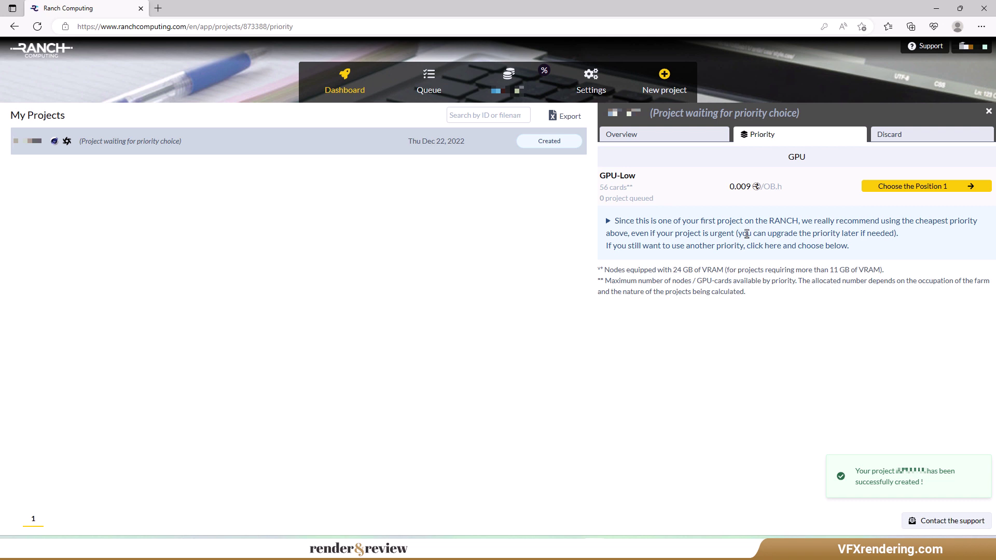
# Choose GPU-Low priority and upload the Chair_octane.vuc archive.
pyautogui.click(894, 191)
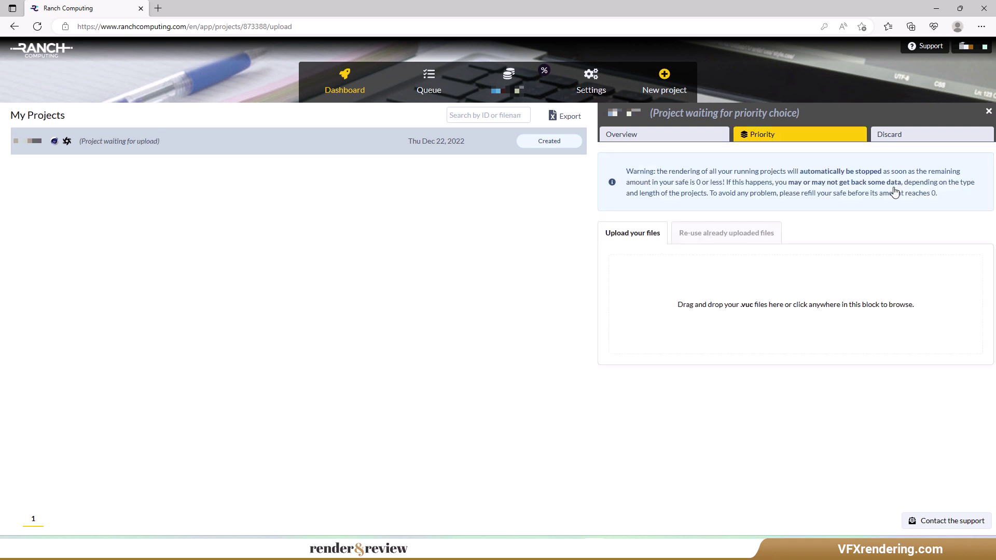
pyautogui.click(792, 312)
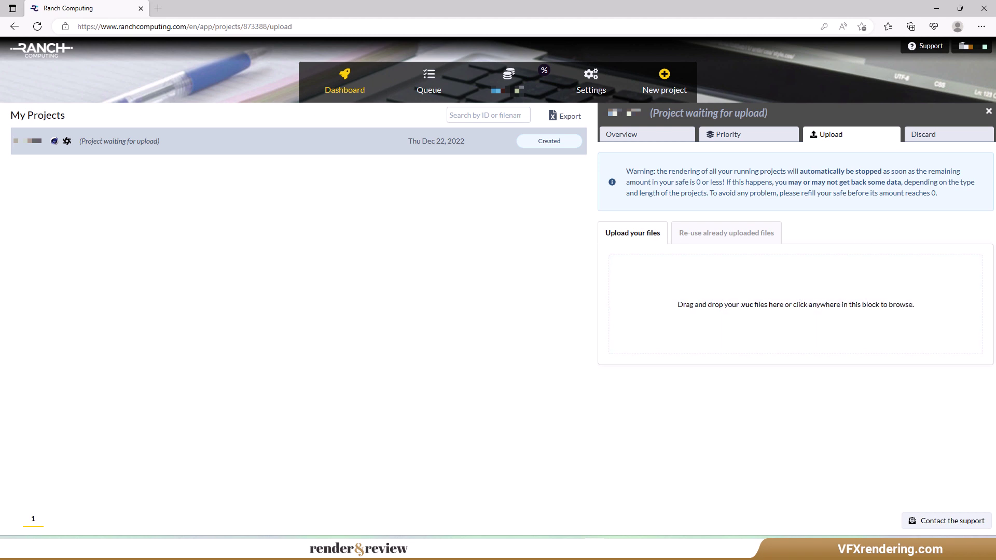
pyautogui.moveTo(835, 311)
pyautogui.mouseDown()
pyautogui.moveTo(726, 323)
pyautogui.moveTo(678, 292)
pyautogui.mouseUp()
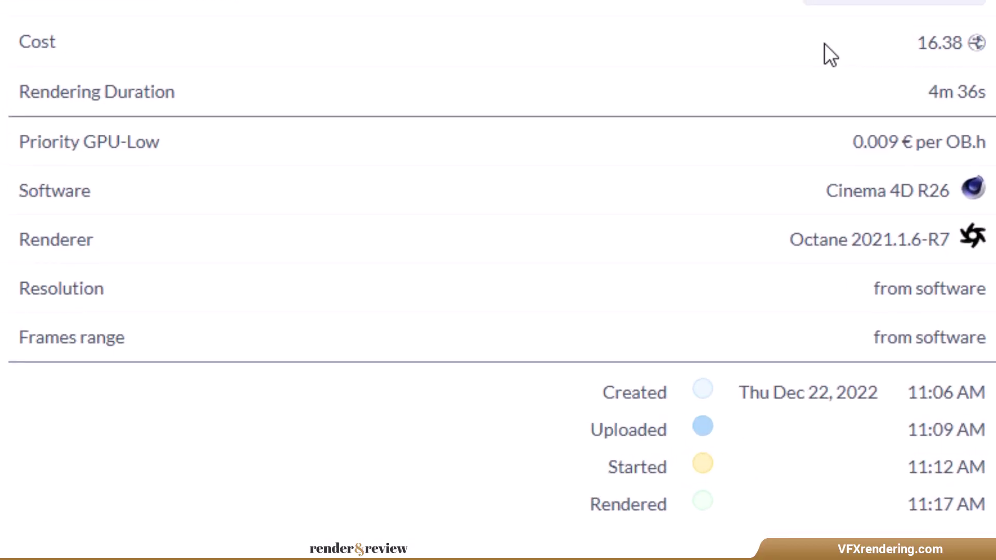
# Review the 16.38 cost and 4m 36s rendering duration in Overview.
pyautogui.moveTo(916, 39); pyautogui.dragTo(965, 39)
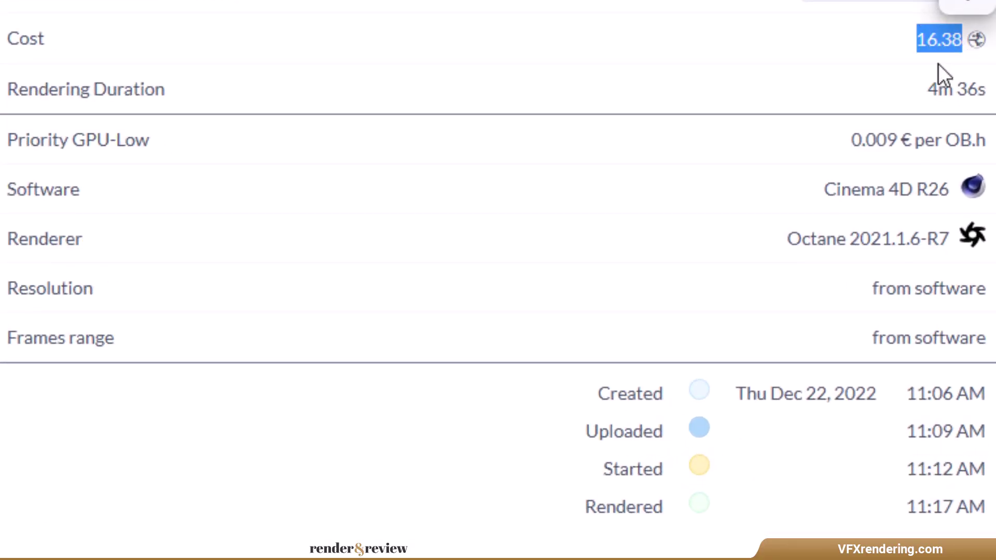
pyautogui.moveTo(927, 88); pyautogui.dragTo(982, 91)
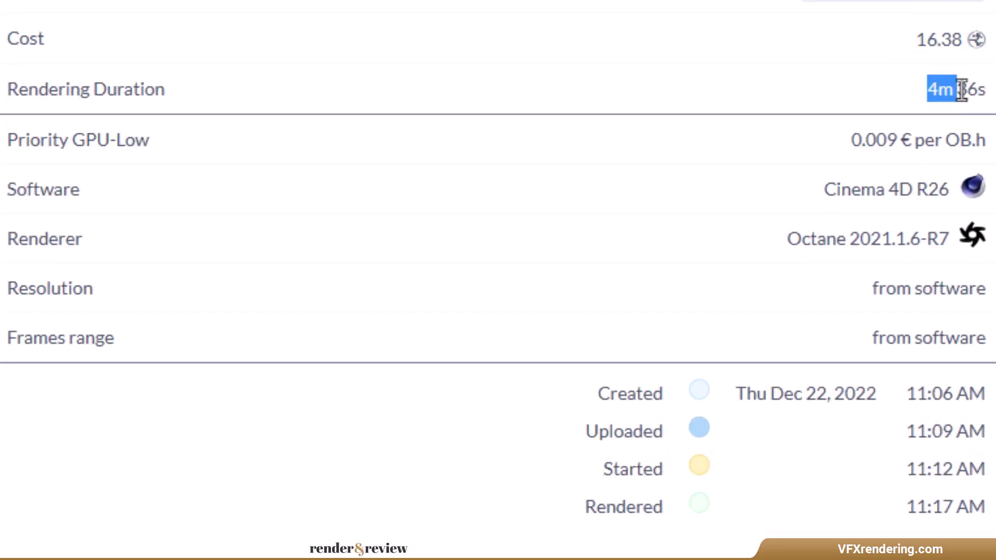
pyautogui.click(880, 121)
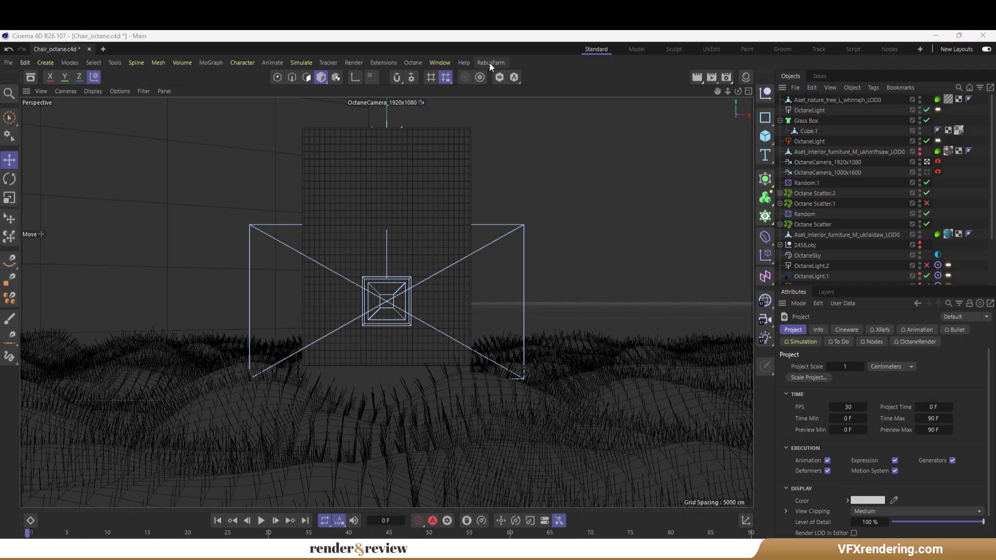
# Upload the chair scene from Farminizer Setup with Priority left on Standard.
pyautogui.click(489, 63)
pyautogui.click(514, 76)
pyautogui.click(606, 227)
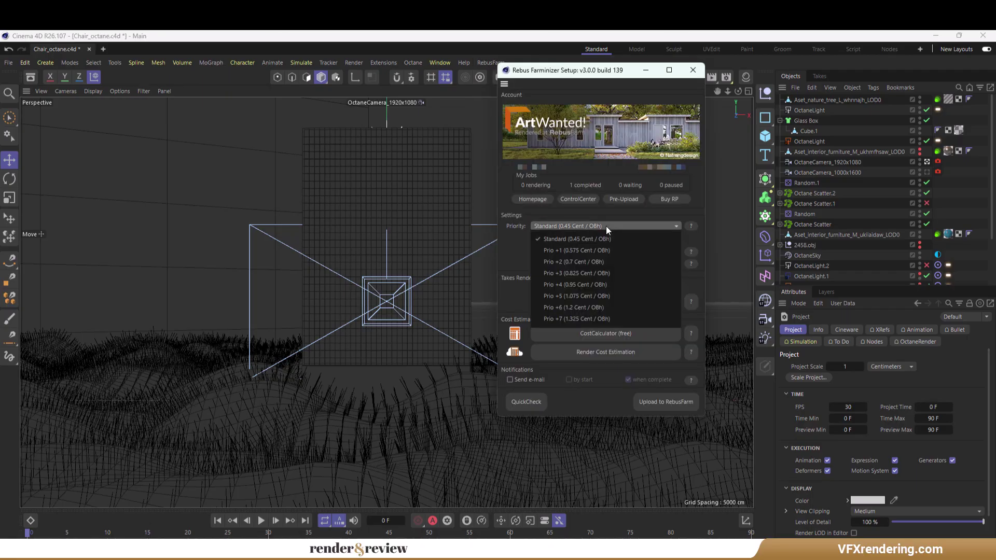
pyautogui.click(610, 245)
pyautogui.click(682, 407)
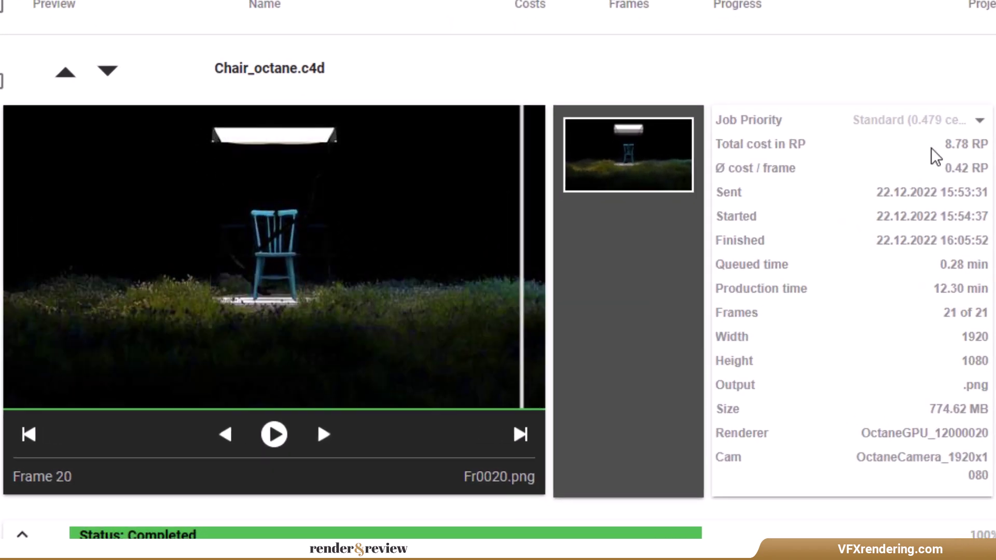
# Highlight the 8.78 RP cost, sent time and 12.30 min production time in the job details.
pyautogui.moveTo(717, 296); pyautogui.dragTo(747, 298)
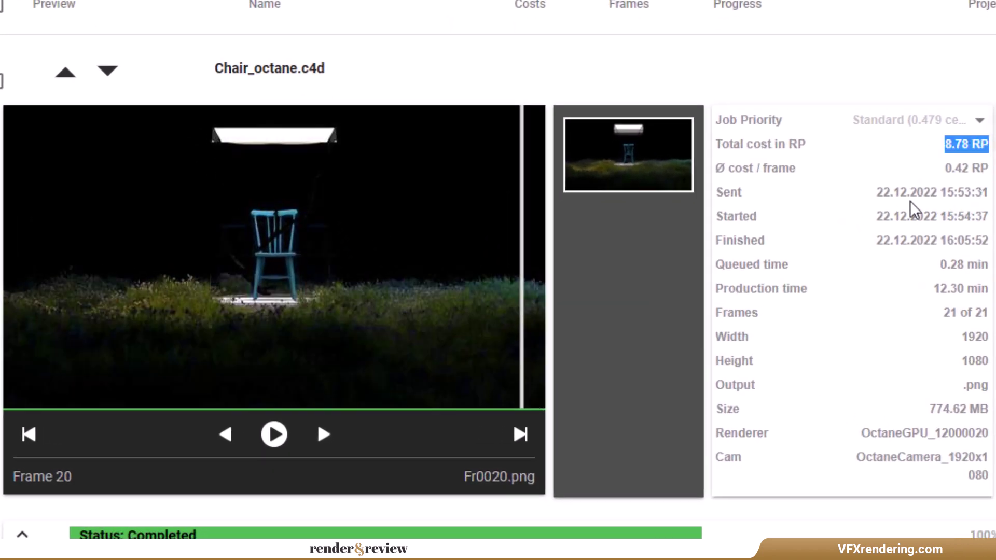
pyautogui.moveTo(939, 193); pyautogui.dragTo(985, 193)
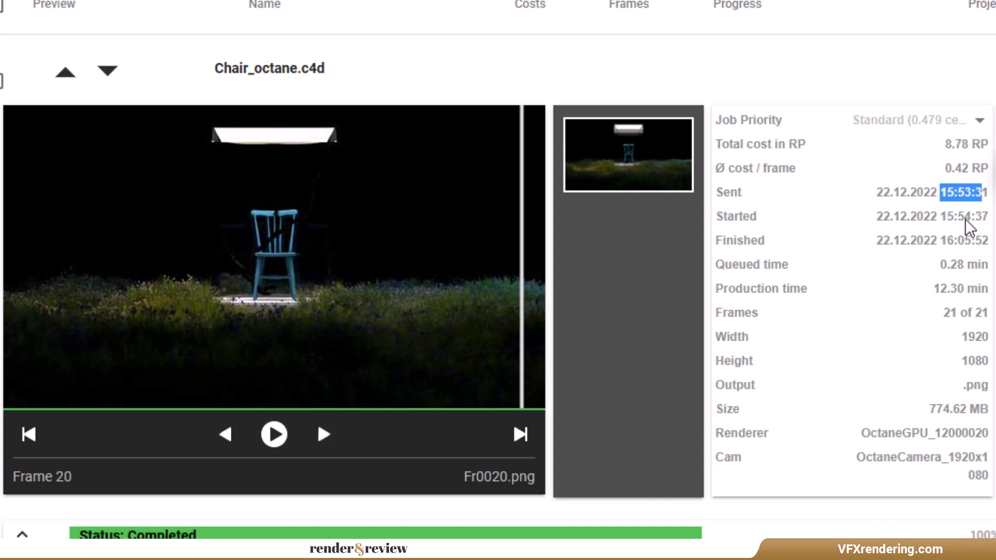
pyautogui.click(962, 265)
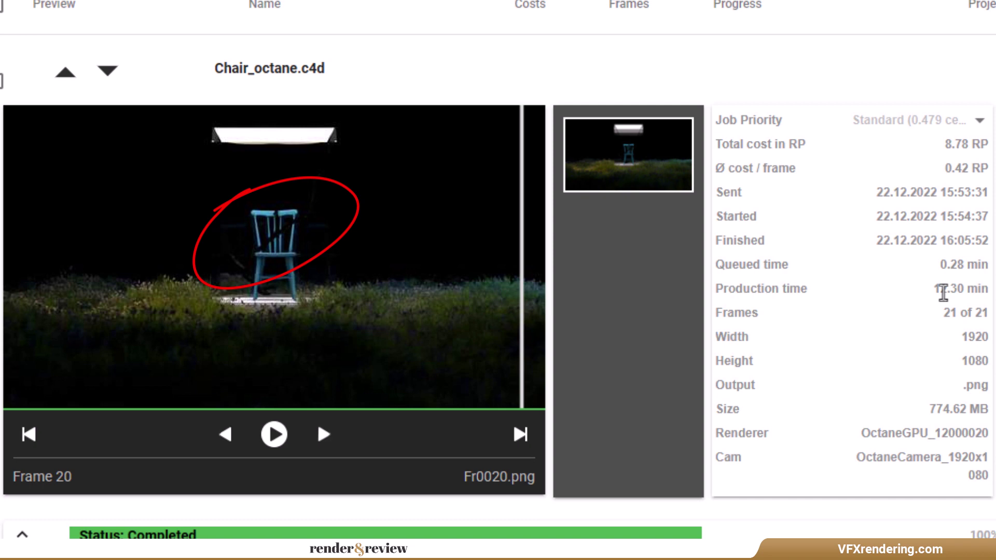
pyautogui.tripleClick(942, 292)
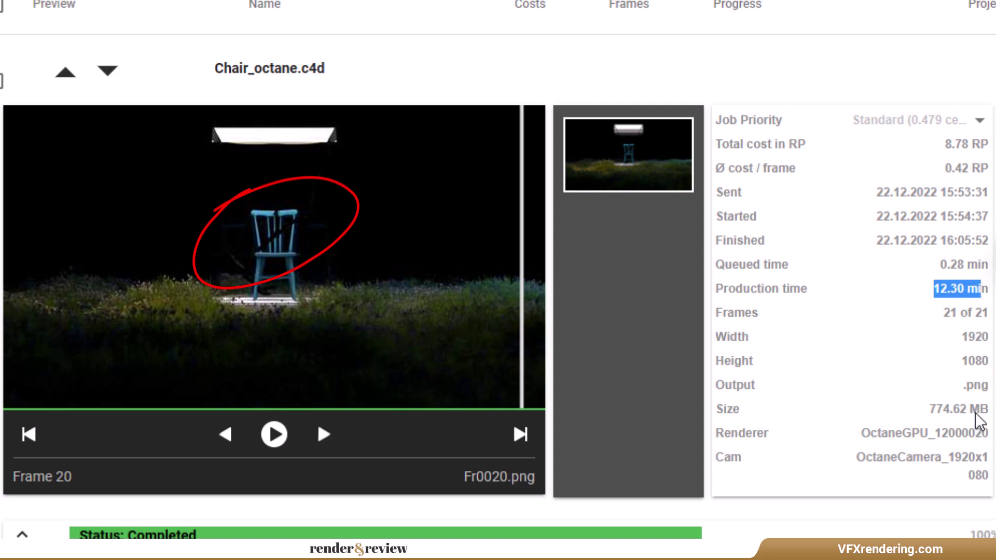
pyautogui.click(972, 362)
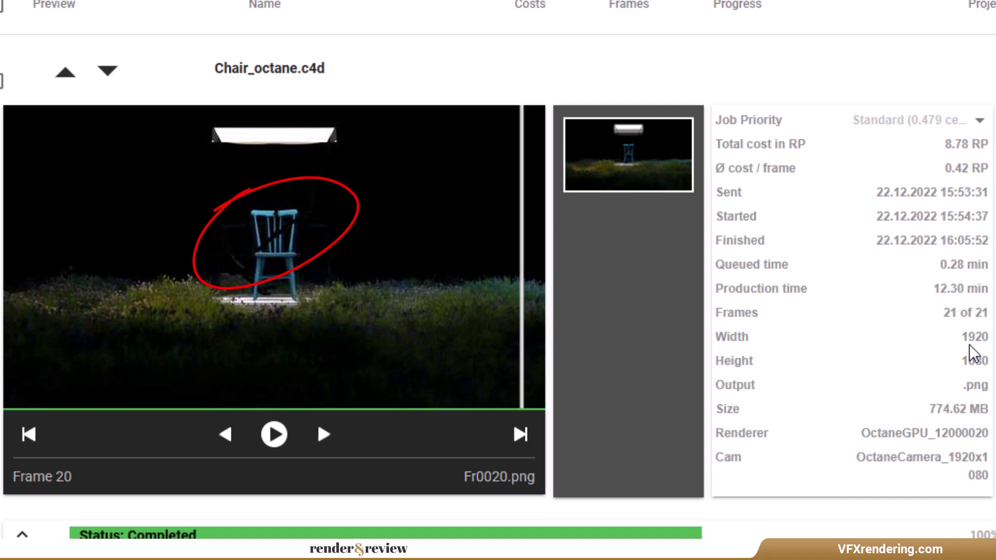